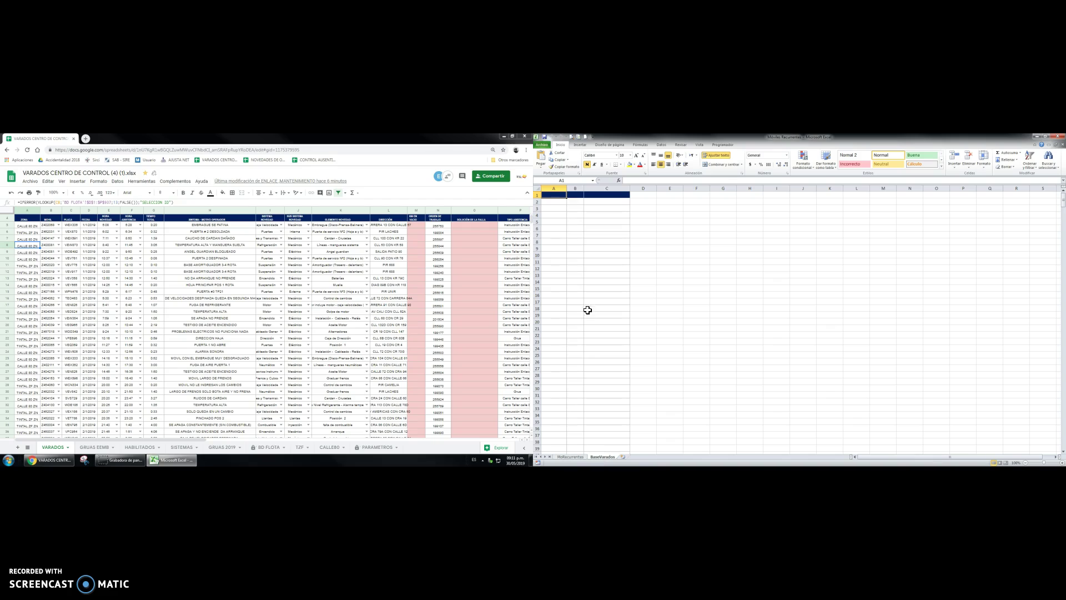
# Download the VARADOS CENTRO DE CONTROL spreadsheet as a Microsoft Excel file and open its VARADOS sheet in Excel.
pyautogui.click(30, 181)
pyautogui.moveTo(100, 254)
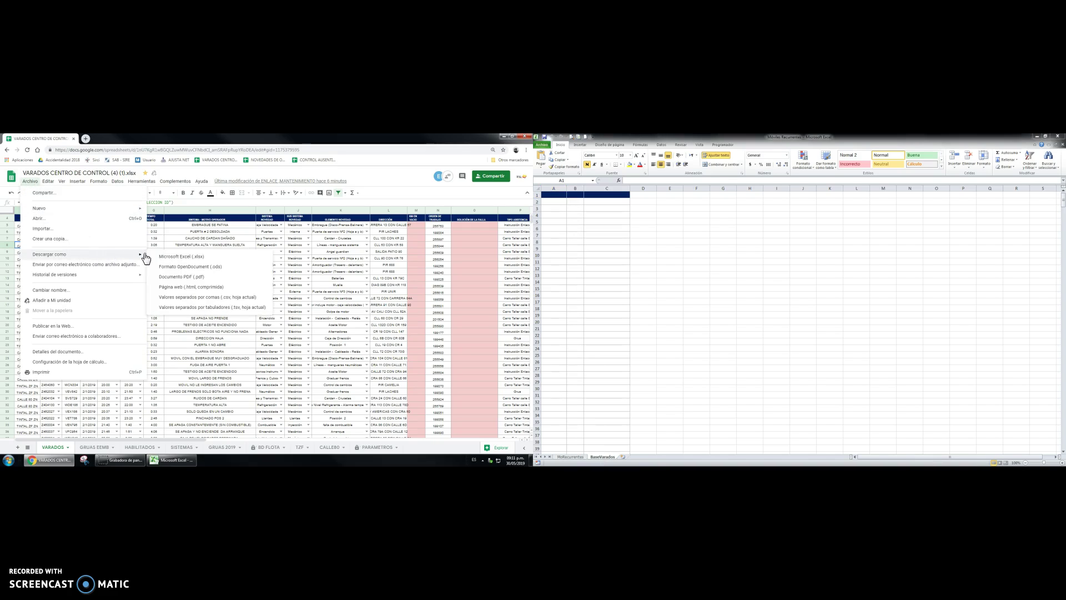
pyautogui.click(175, 257)
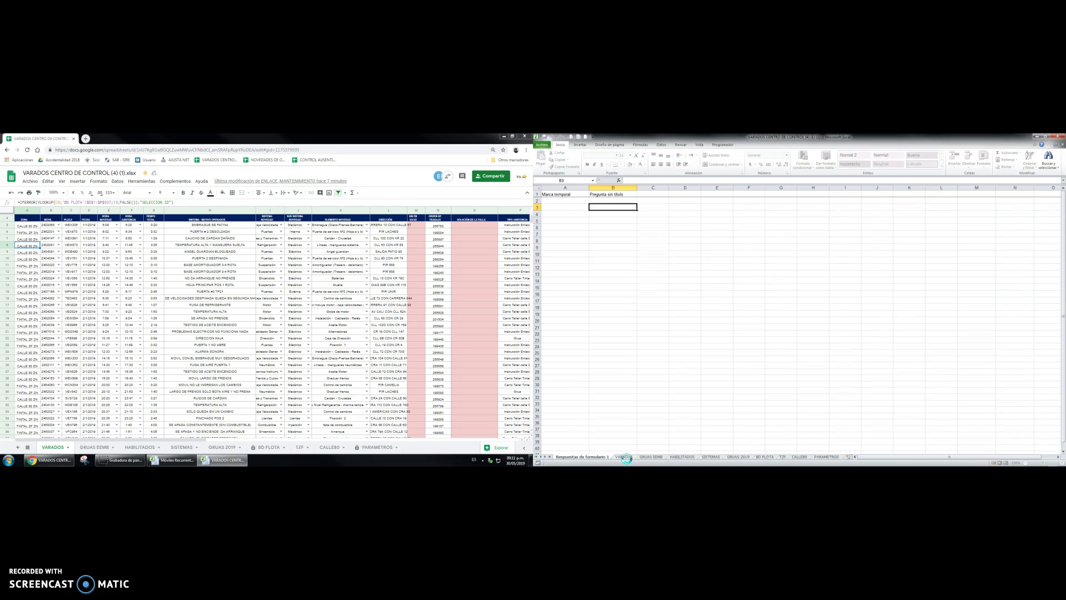
pyautogui.click(625, 457)
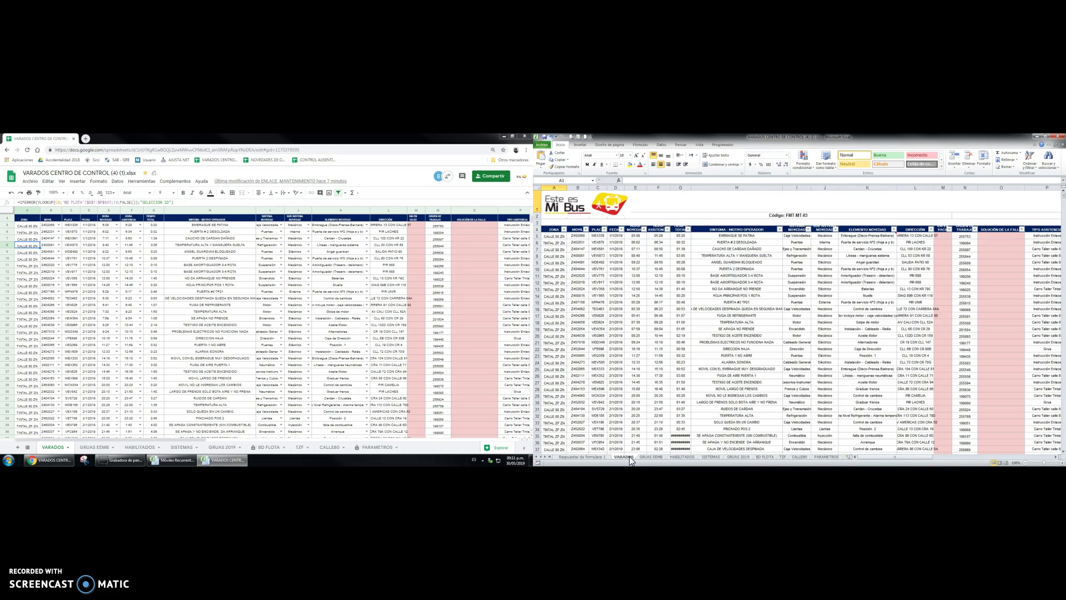
# Filter the date column of the VARADOS table to the late May 2019 records, starting from 27/5/2019.
pyautogui.click(621, 229)
pyautogui.click(558, 288)
pyautogui.click(560, 318)
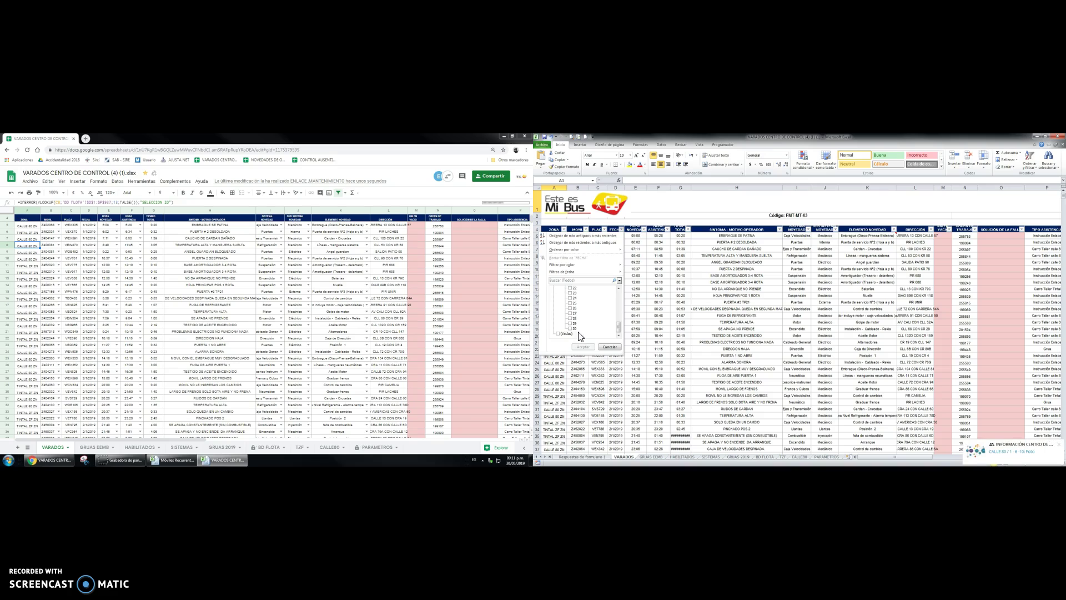
pyautogui.click(570, 313)
pyautogui.click(582, 346)
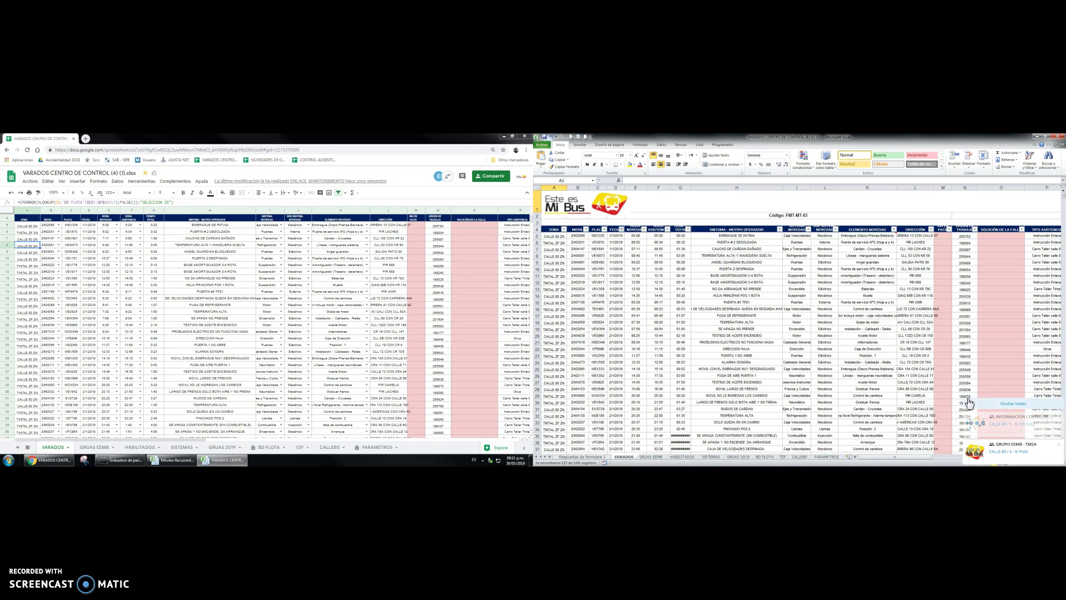
pyautogui.click(1012, 403)
# Copy the filtered table from the ZONA header across all rows and columns into cell A1 of the Móviles Recurrentes workbook's BaseVarados sheet.
pyautogui.click(558, 229)
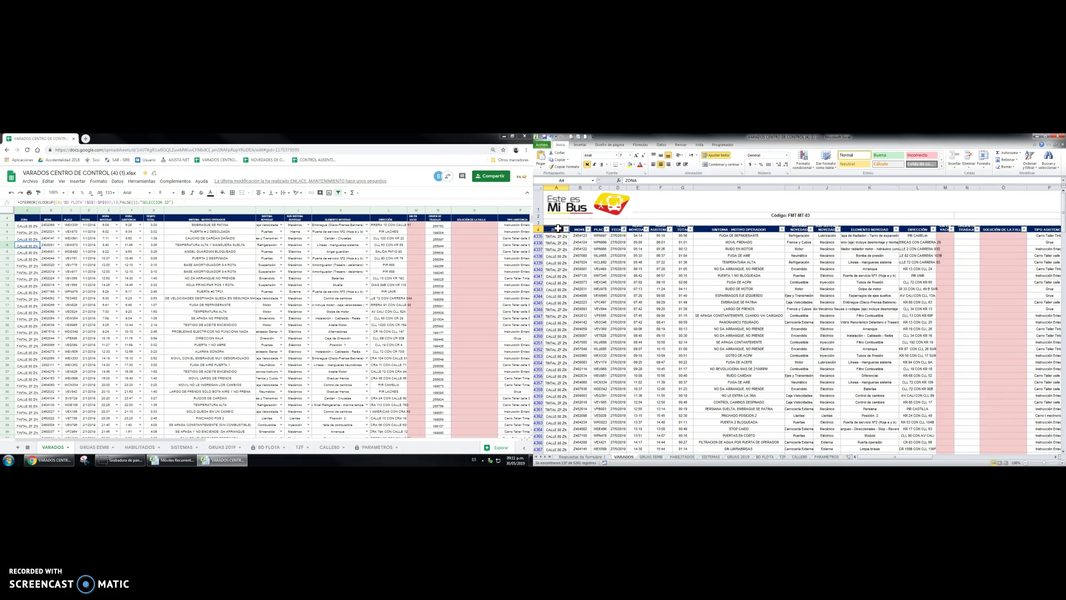
pyautogui.hotkey('ctrl', 'shift', 'Down')
pyautogui.hotkey('ctrl', 'shift', 'Down')
pyautogui.hotkey('ctrl', 'shift', 'Right')
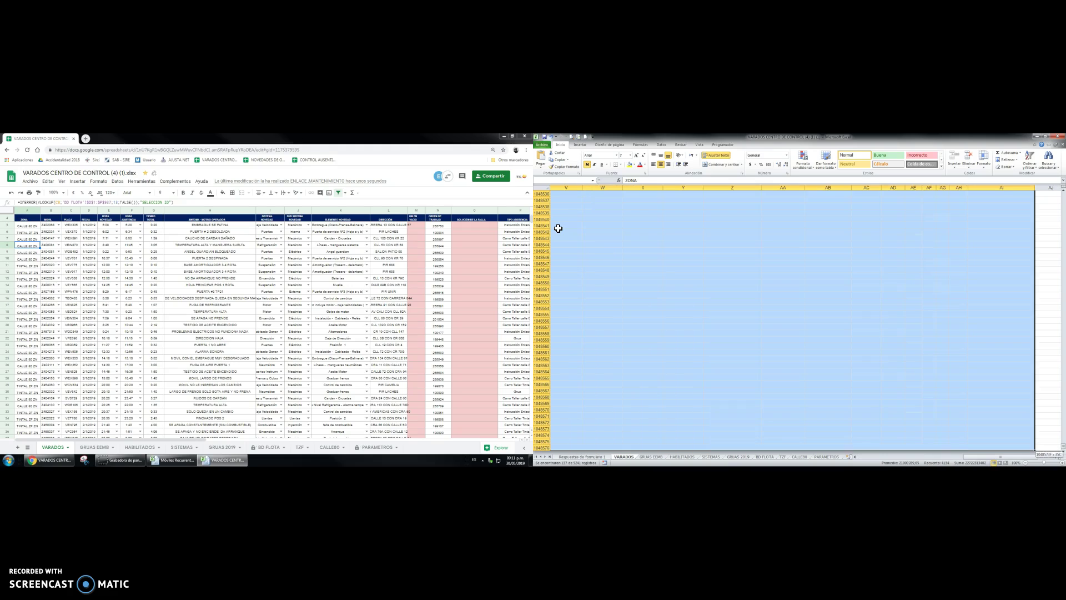
pyautogui.hotkey('ctrl', 'c')
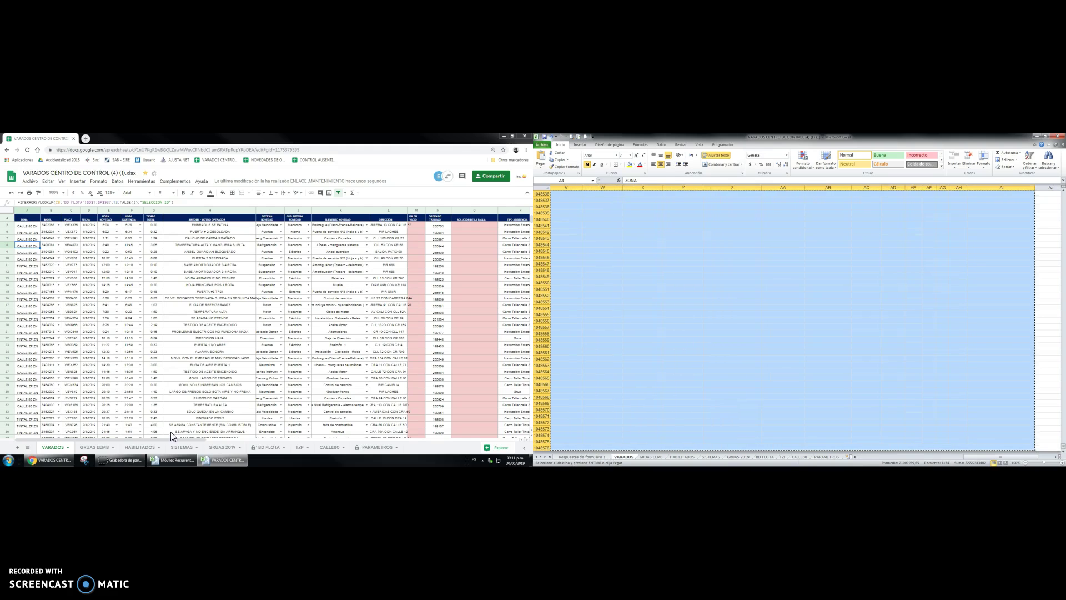
pyautogui.click(191, 459)
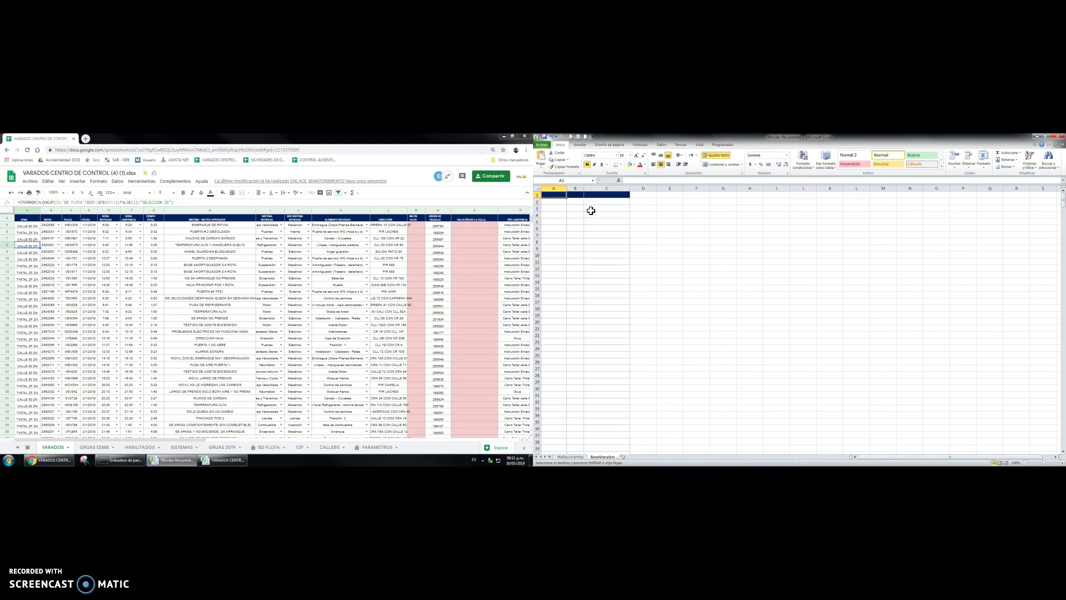
pyautogui.hotkey('ctrl', 'v')
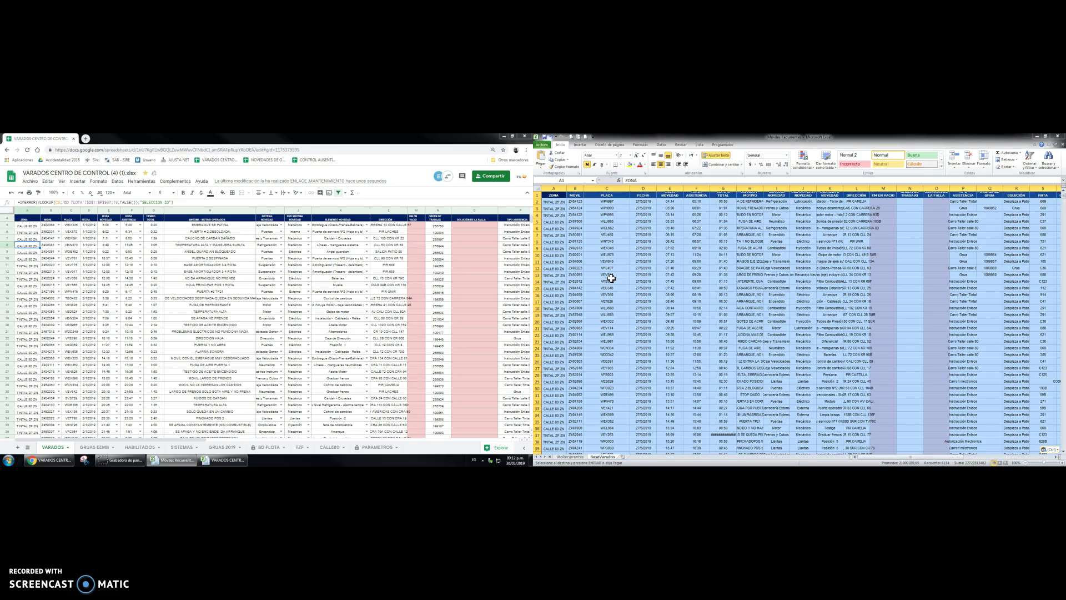
# Close the downloaded VARADOS workbook without keeping the copied data on the clipboard.
pyautogui.hotkey('alt', 'Tab')
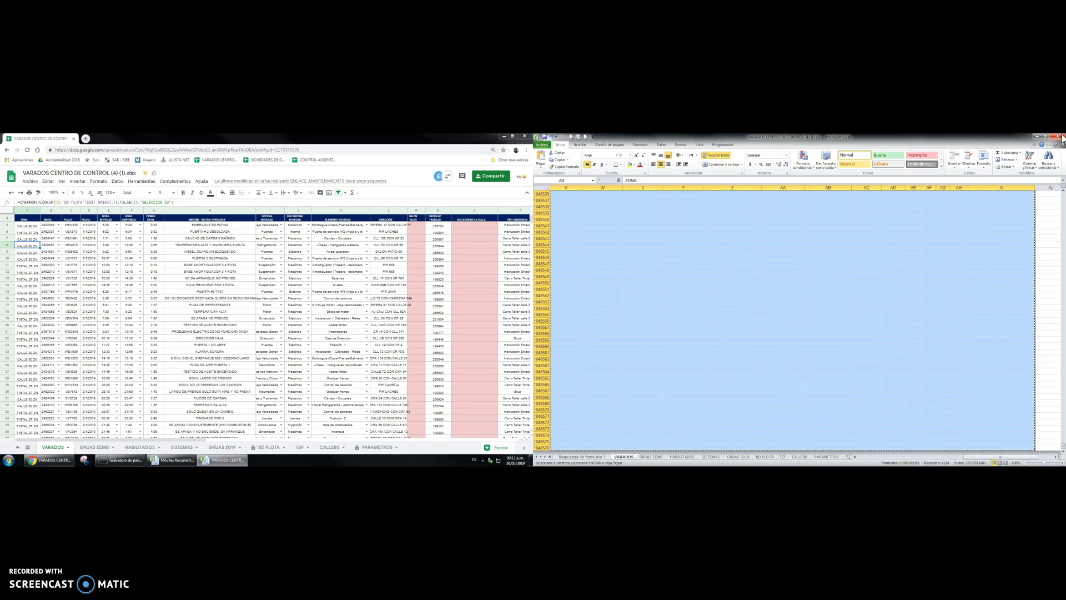
pyautogui.click(1061, 137)
pyautogui.click(798, 315)
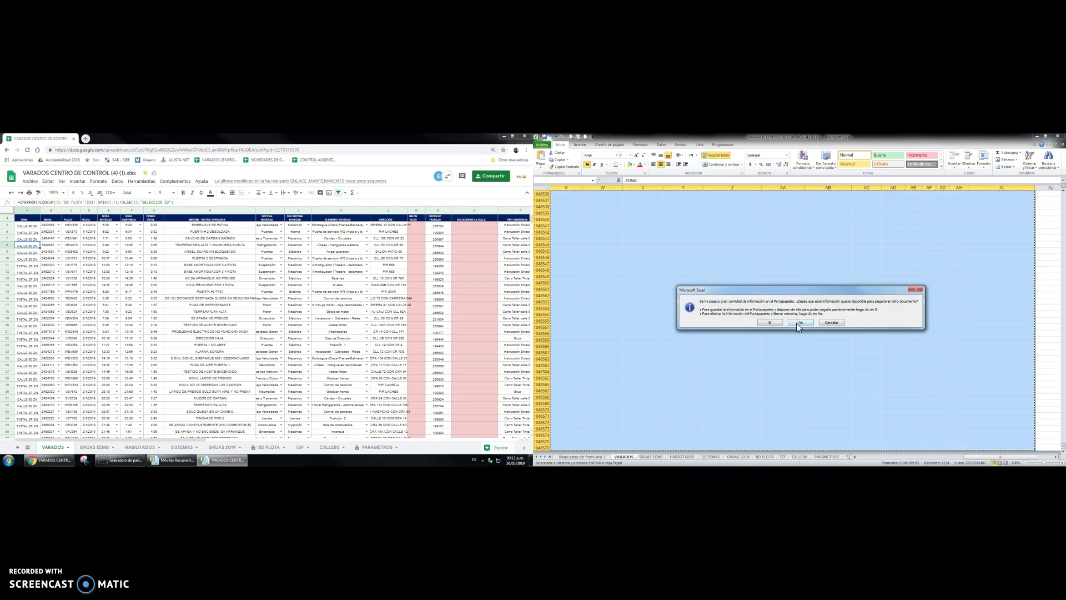
pyautogui.click(798, 322)
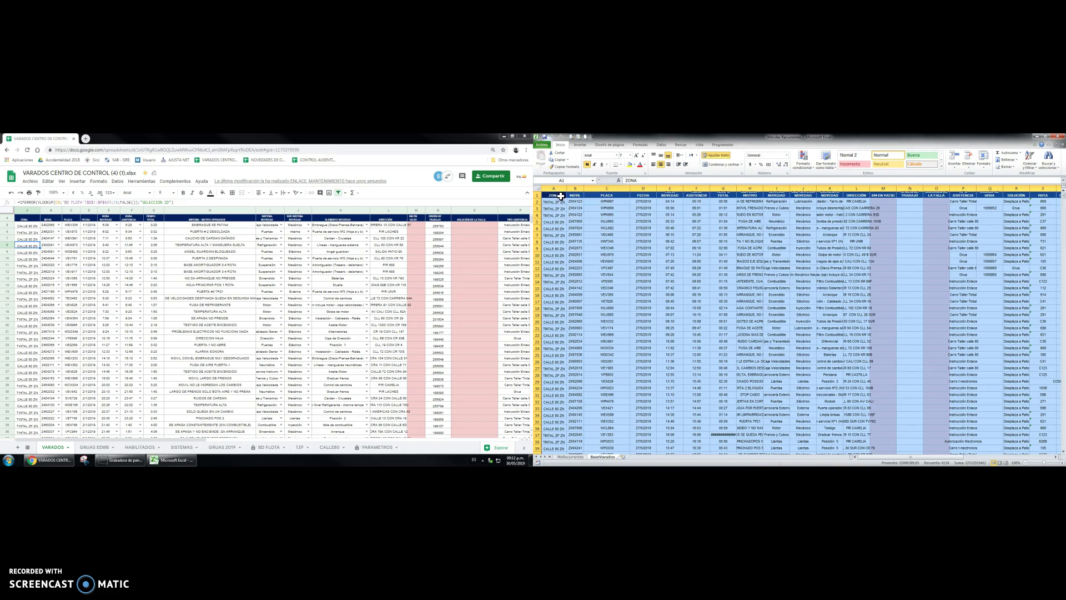
# Run Macro1 on the pasted data, starting from the ZONA header in cell A1.
pyautogui.click(561, 195)
pyautogui.click(700, 145)
pyautogui.click(951, 165)
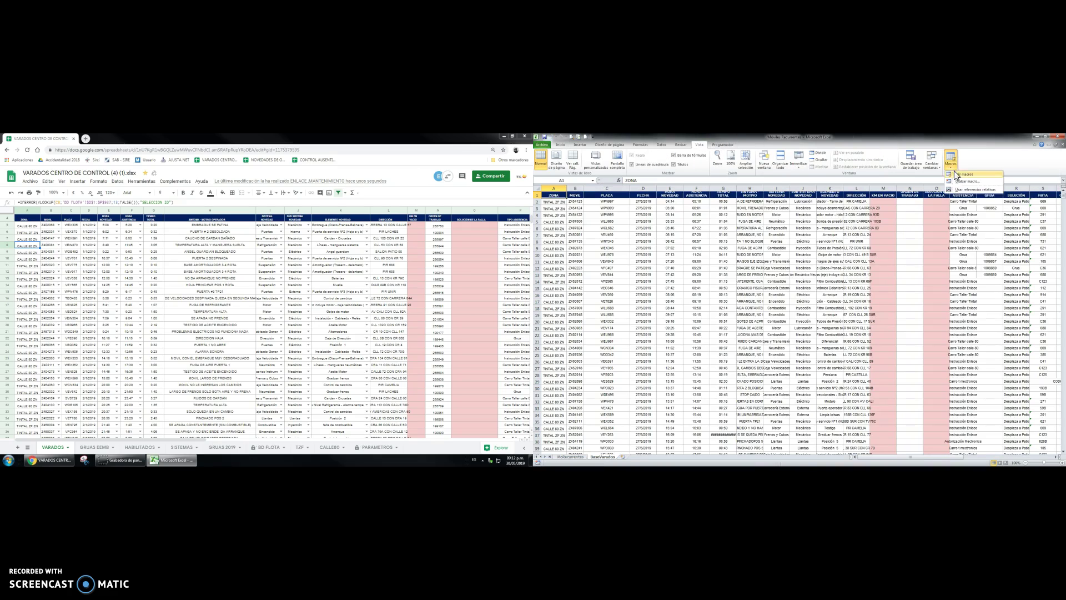
pyautogui.click(958, 173)
pyautogui.click(767, 275)
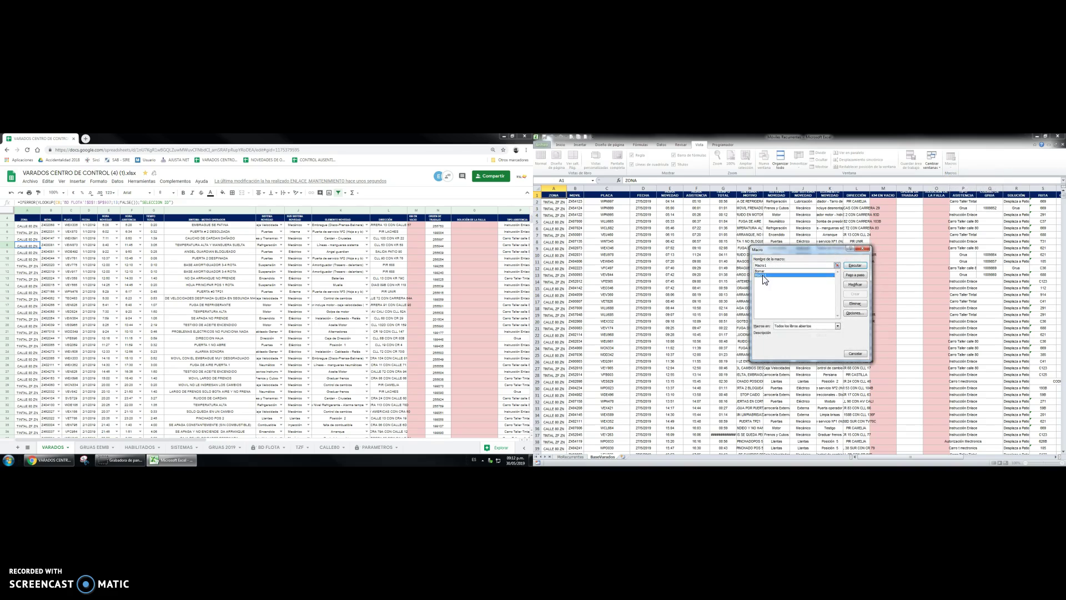
pyautogui.click(855, 266)
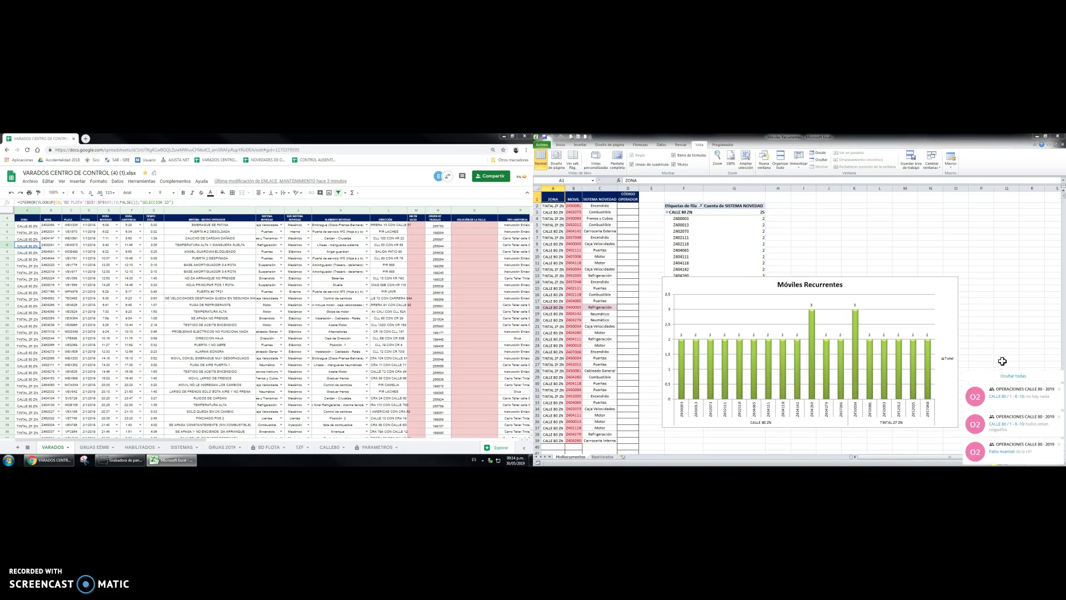
# Run the macro listed above Macro1 to clear the report and pasted data, and save the workbook.
pyautogui.click(1012, 376)
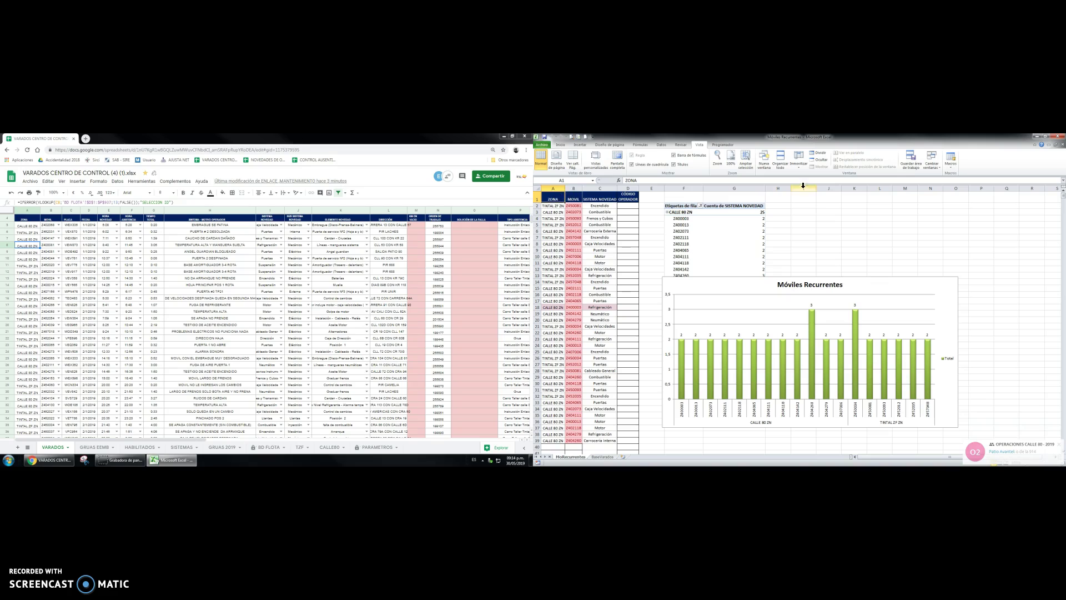
pyautogui.click(951, 161)
pyautogui.click(957, 175)
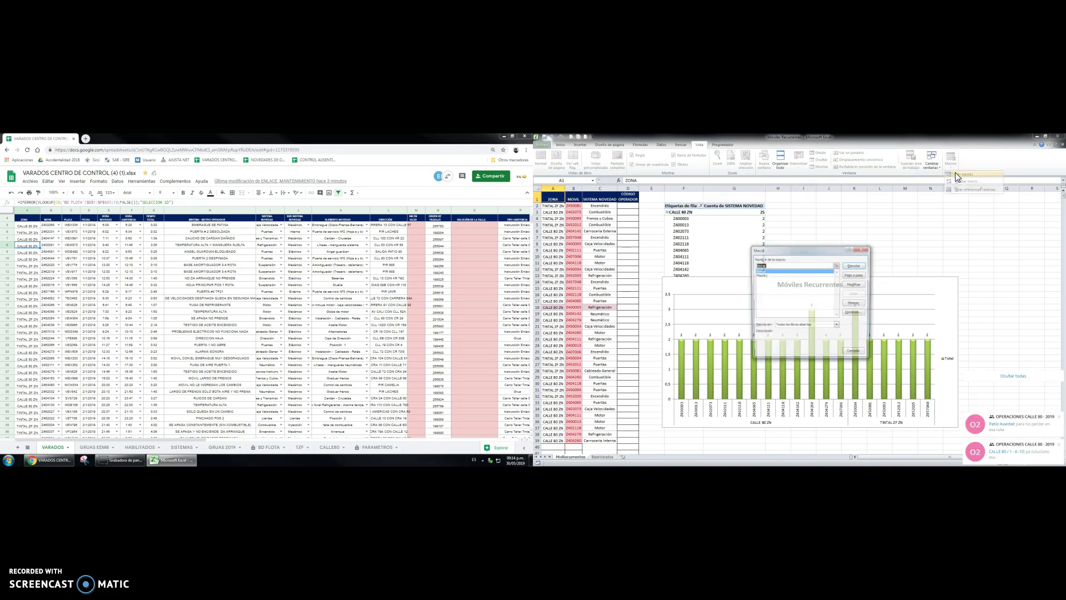
pyautogui.click(854, 265)
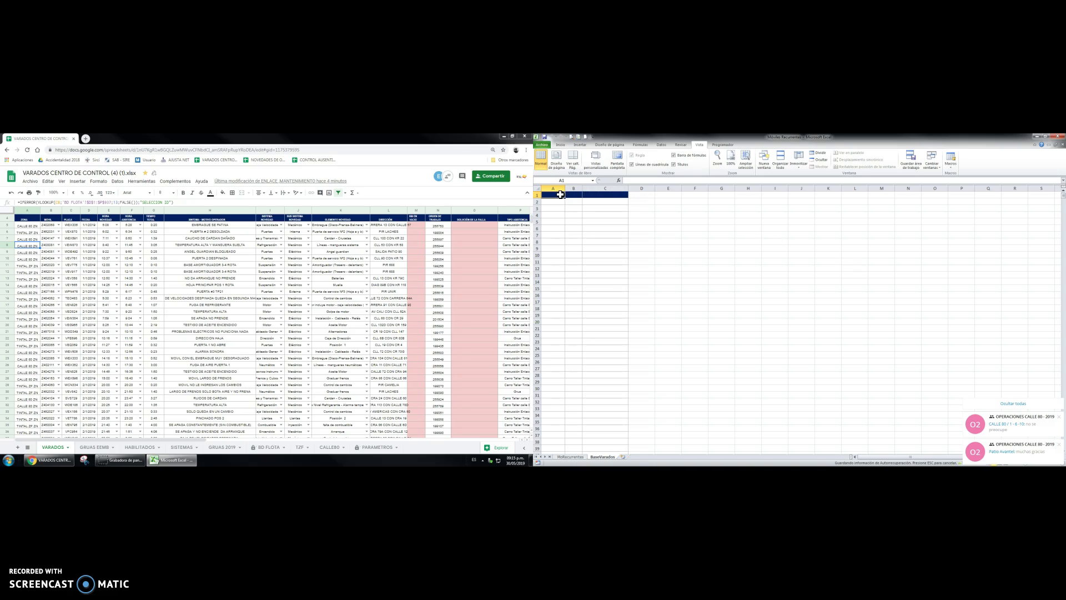
pyautogui.click(546, 137)
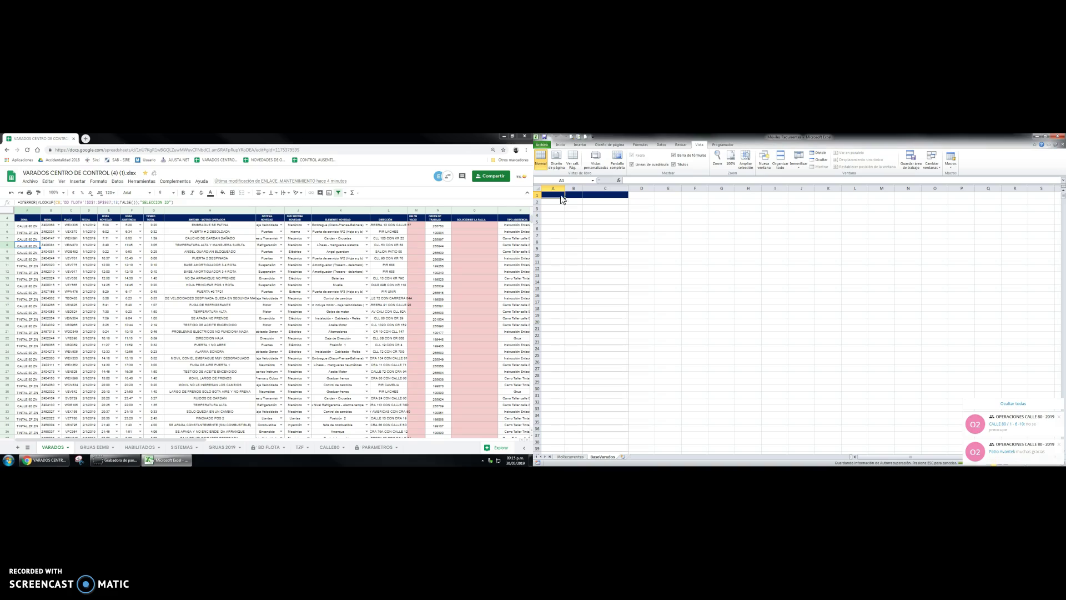